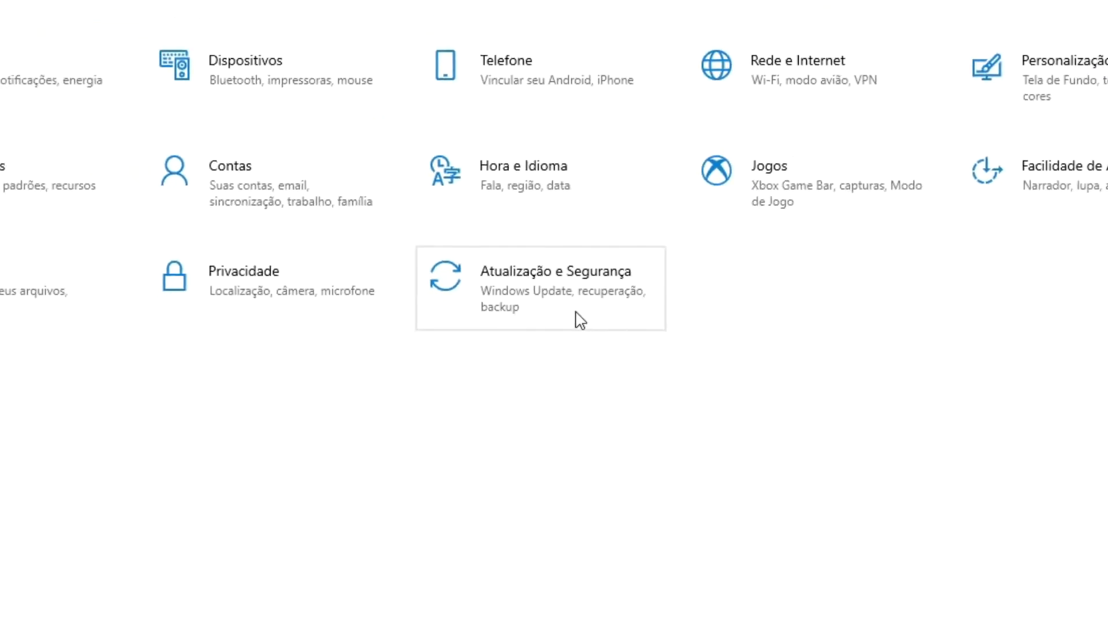
# In Atualização e Segurança, download and install the optional 2021-04 cumulative preview update KB5001391
pyautogui.click(577, 361)
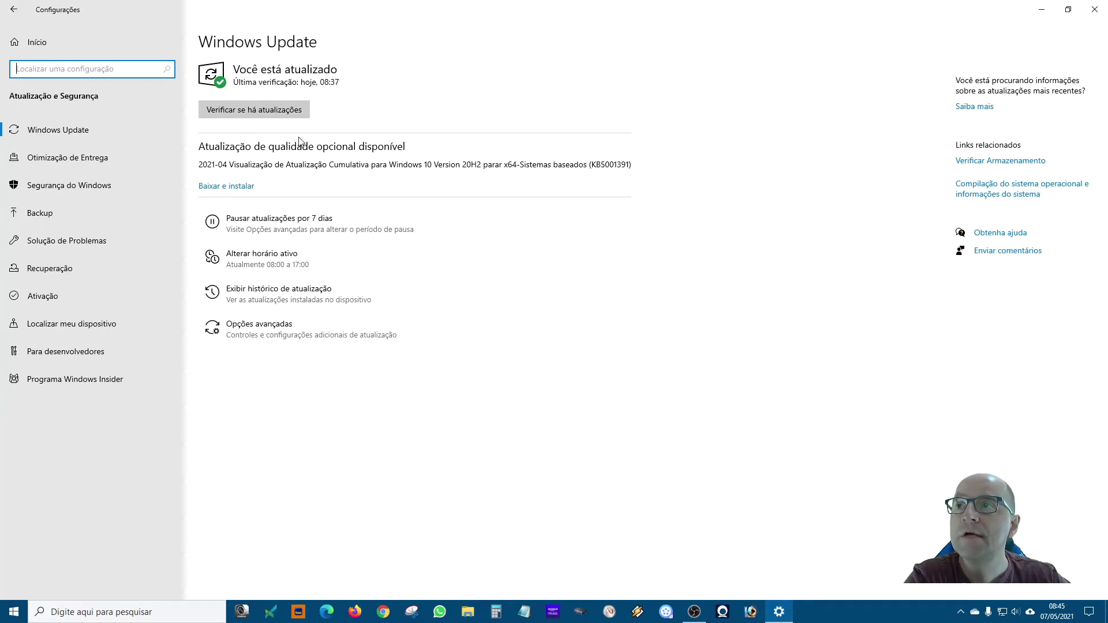
pyautogui.click(223, 190)
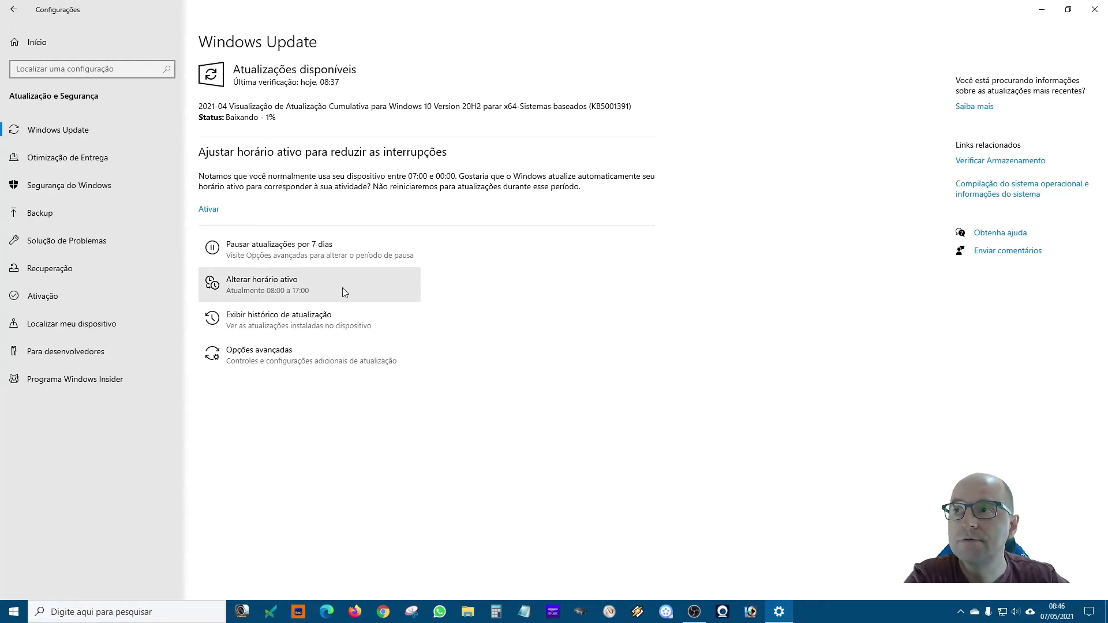
# Review the active hours settings and the update history, returning to the Windows Update page
pyautogui.click(323, 289)
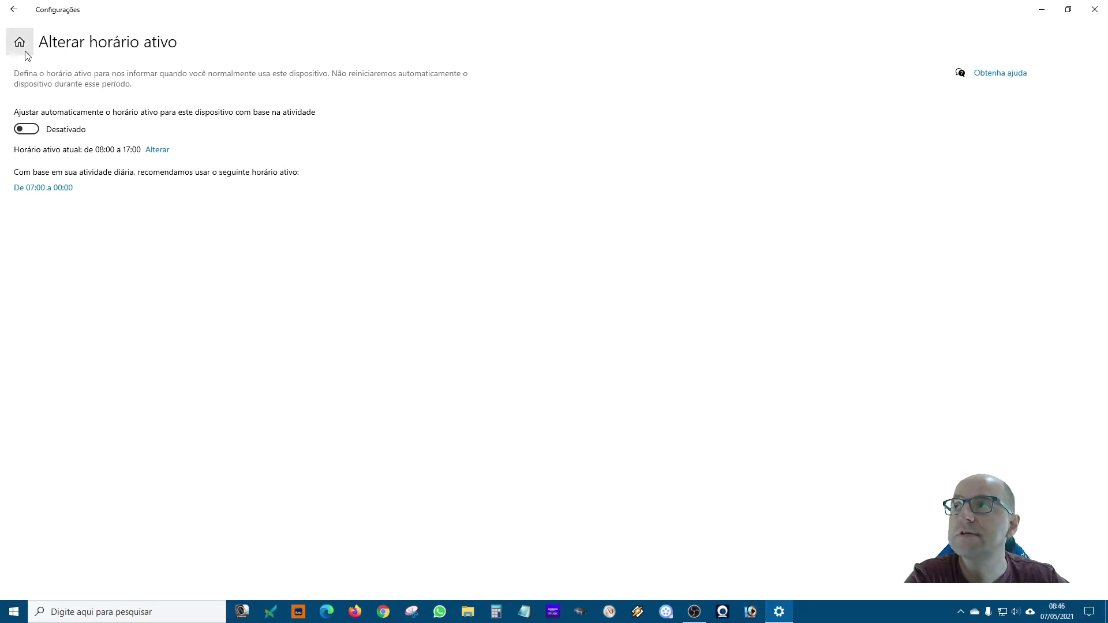
pyautogui.click(13, 12)
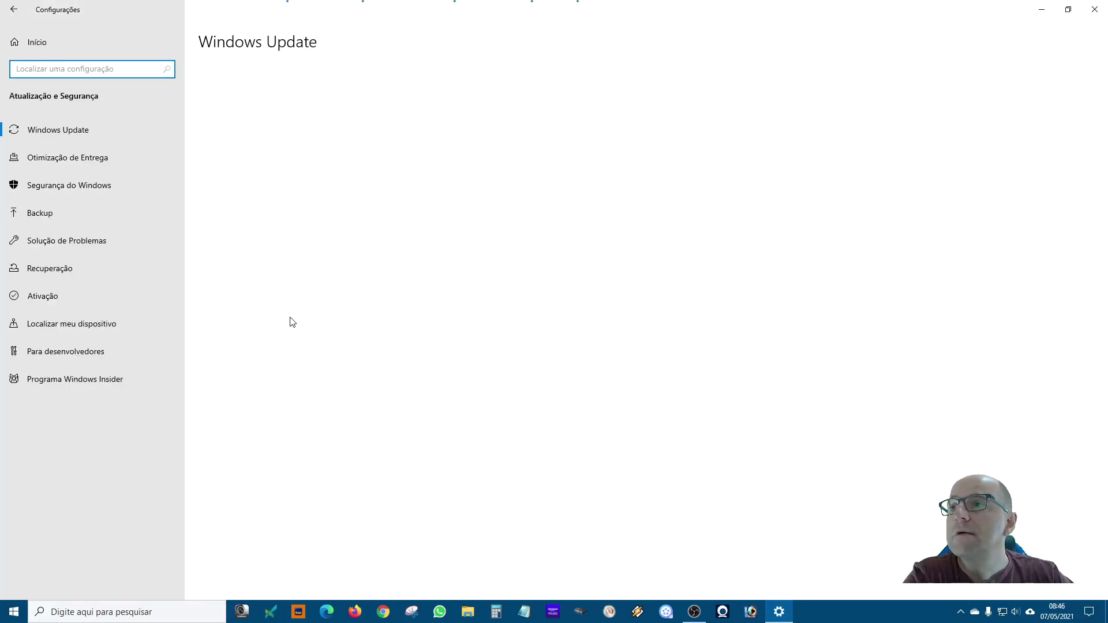
pyautogui.click(275, 323)
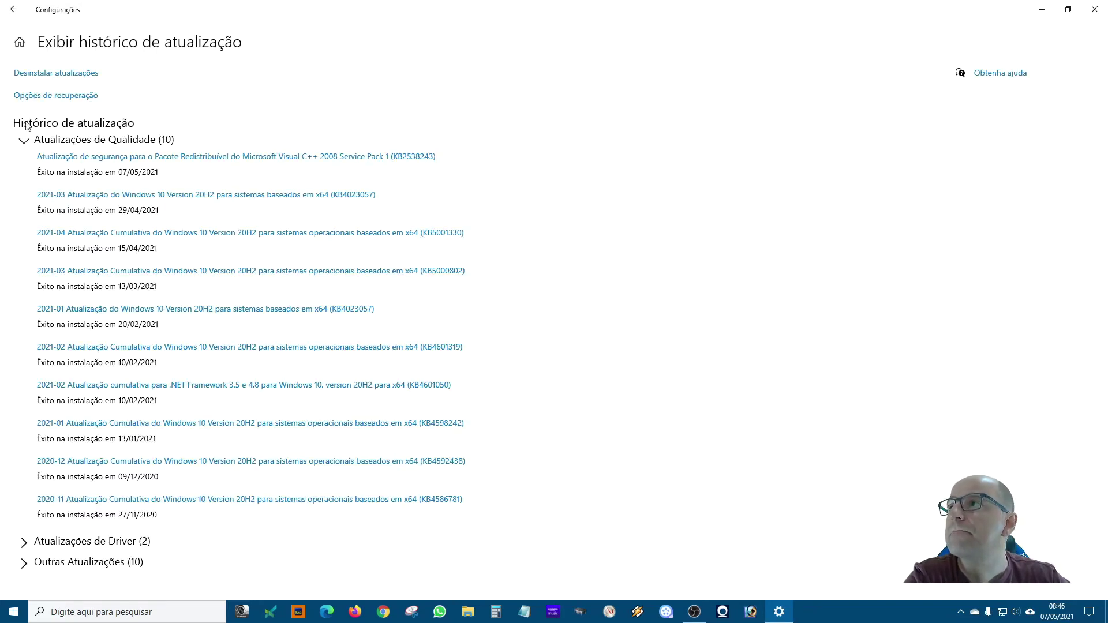
pyautogui.click(14, 11)
# Review the advanced update options and the available pause dates without choosing one, and return to Windows Update
pyautogui.click(265, 358)
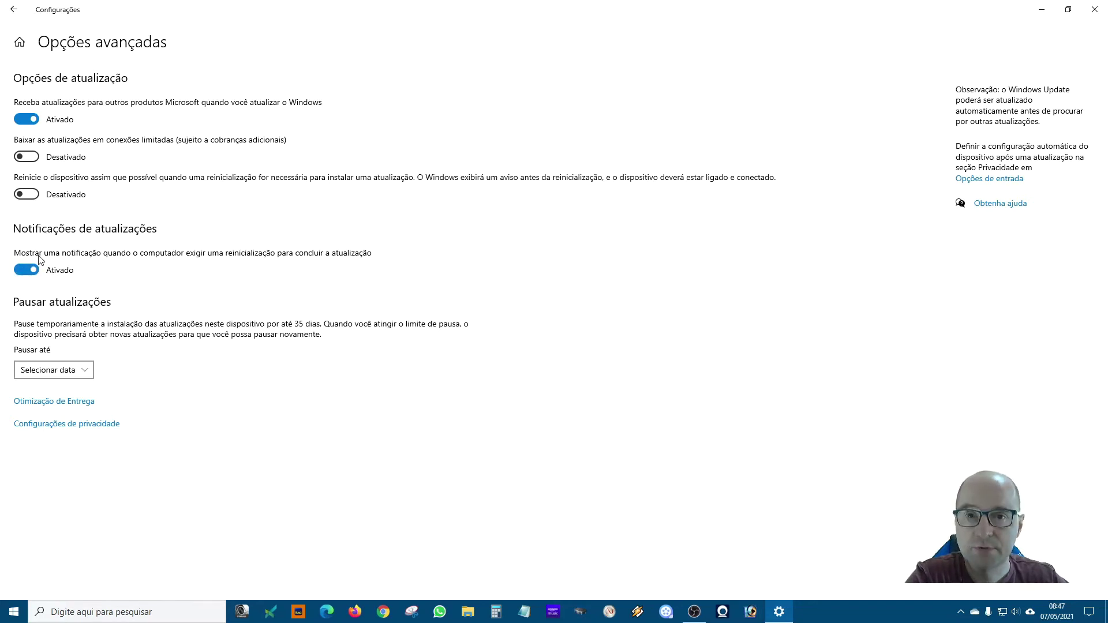
pyautogui.click(72, 376)
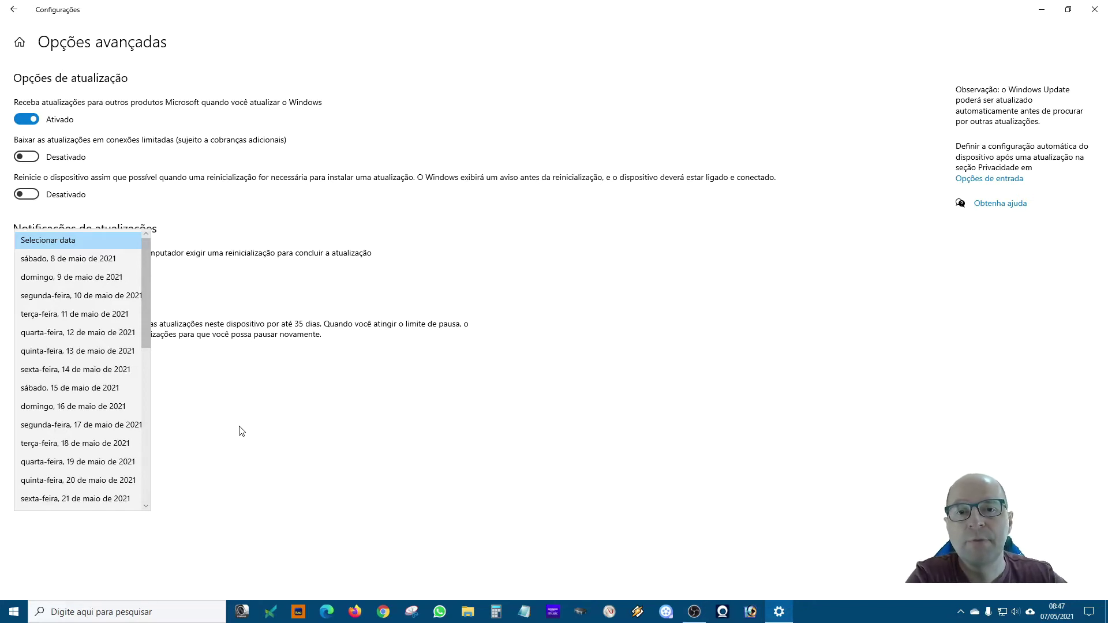
pyautogui.click(504, 394)
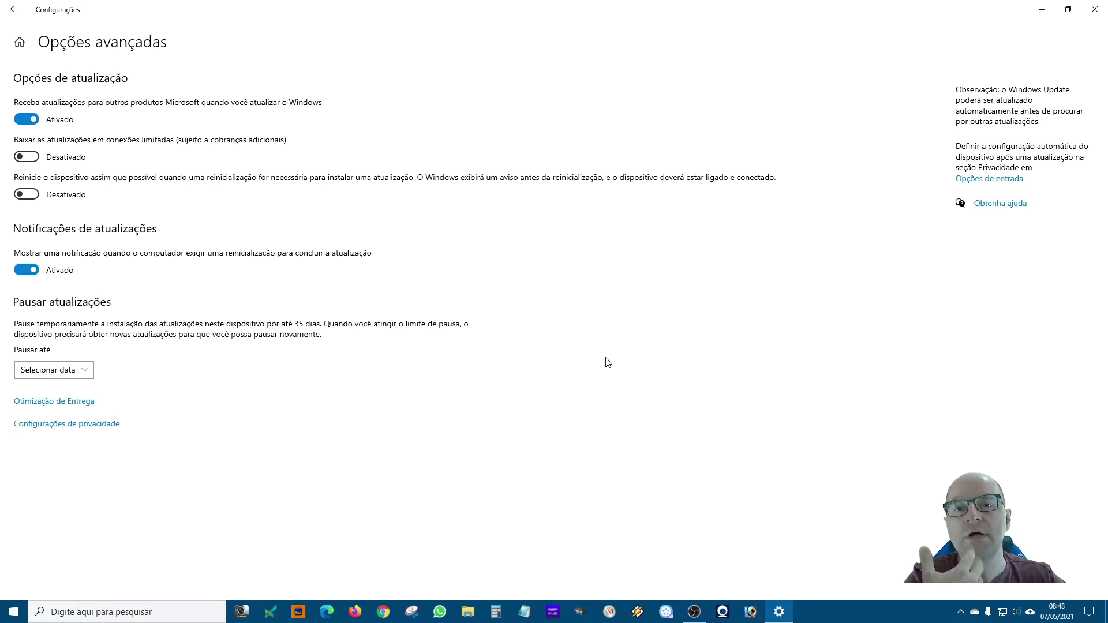
pyautogui.click(13, 9)
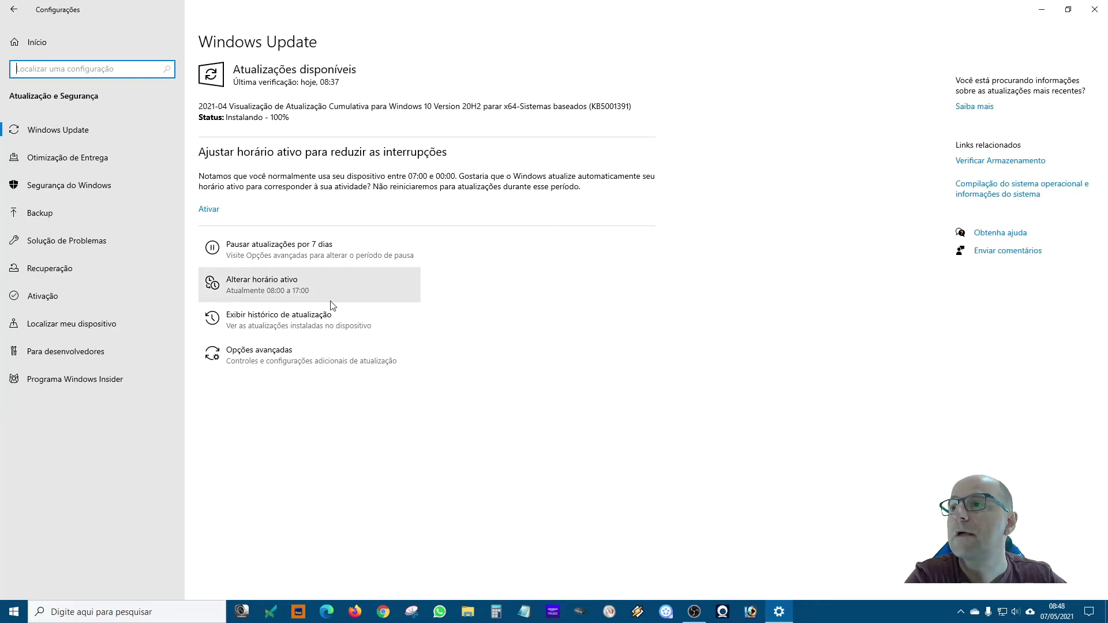
# Review the Otimização de Entrega settings and the Segurança do Windows areas for device security and app and browser control
pyautogui.click(71, 164)
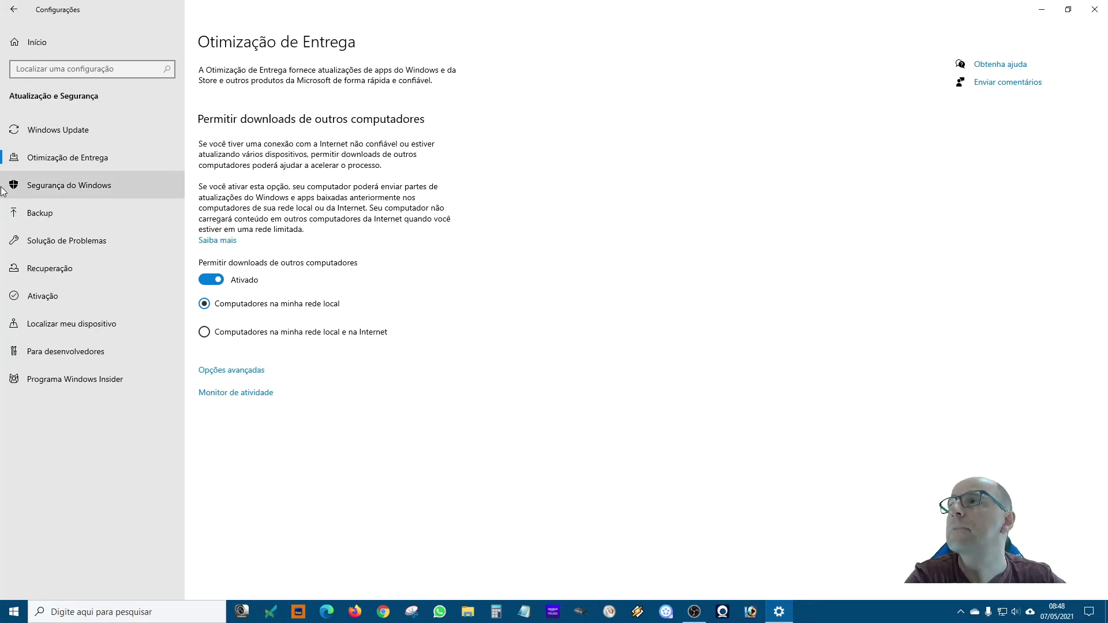
pyautogui.click(56, 189)
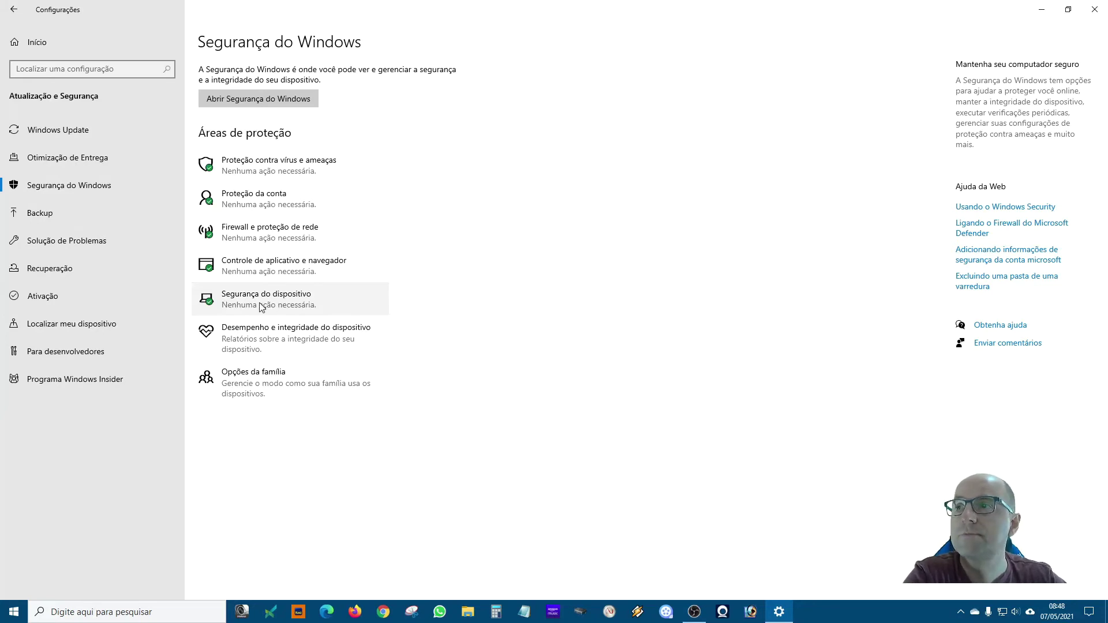
pyautogui.click(313, 301)
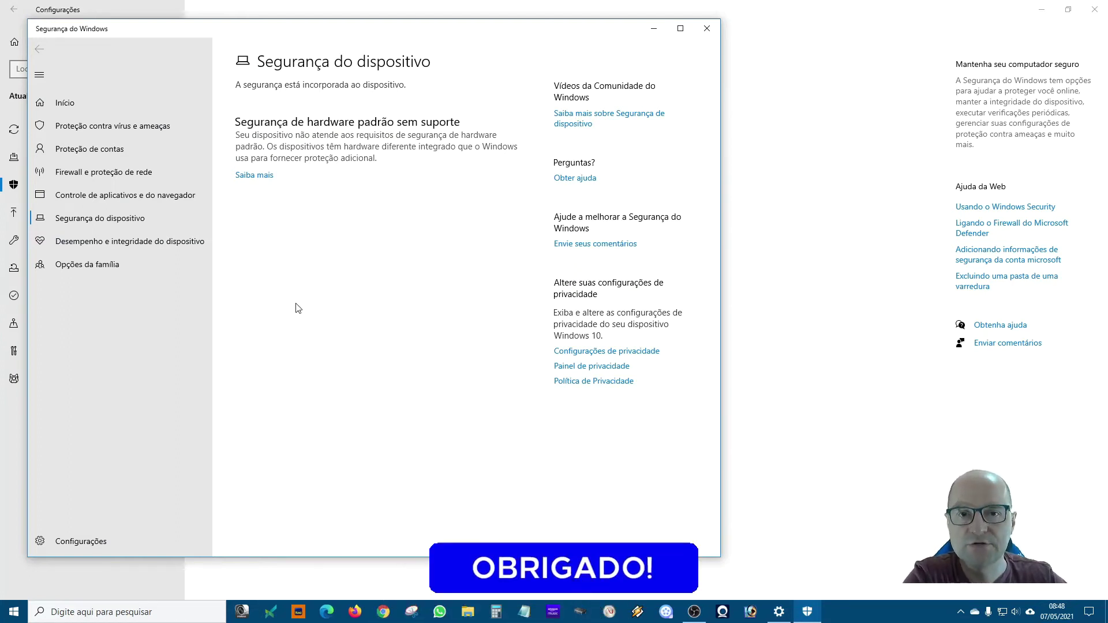
pyautogui.click(705, 27)
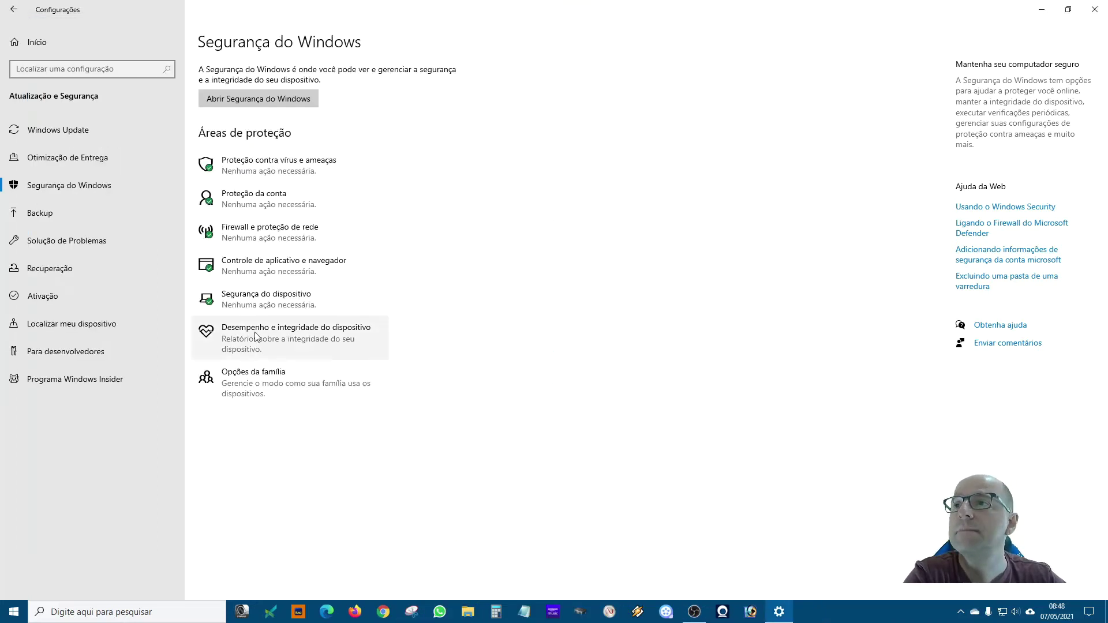
pyautogui.click(254, 273)
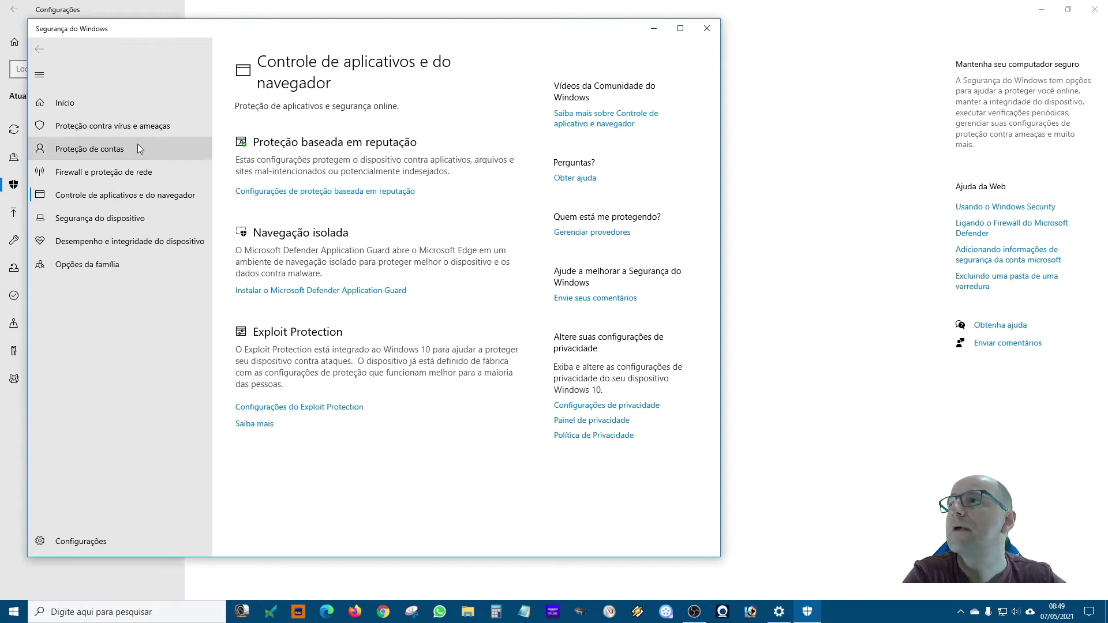
pyautogui.click(706, 28)
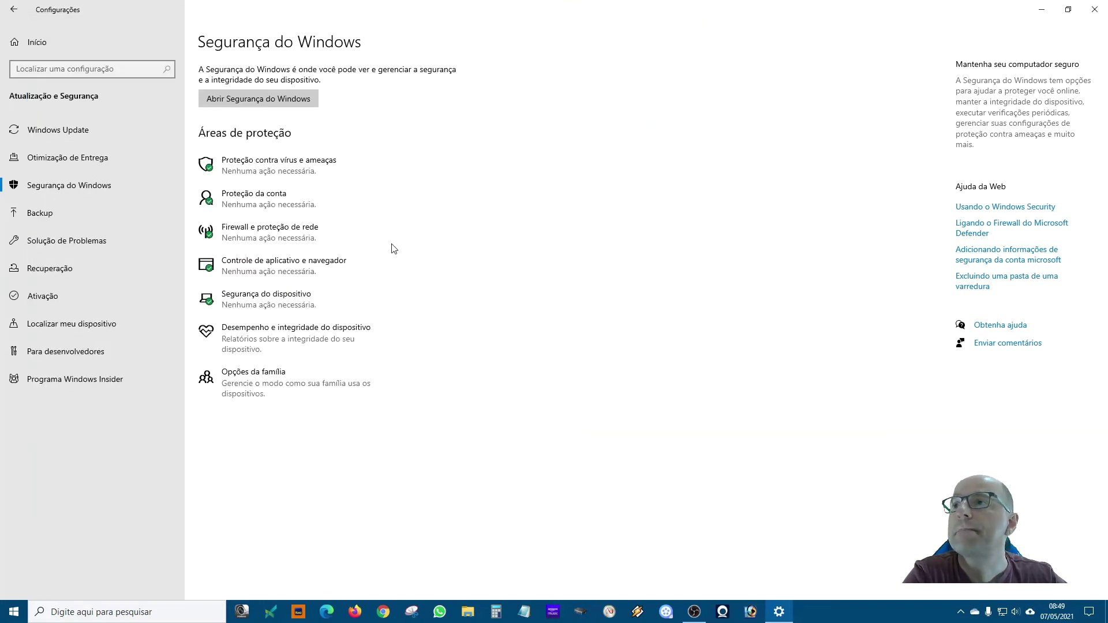
# Review the Backup and Solução de Problemas settings pages
pyautogui.click(51, 216)
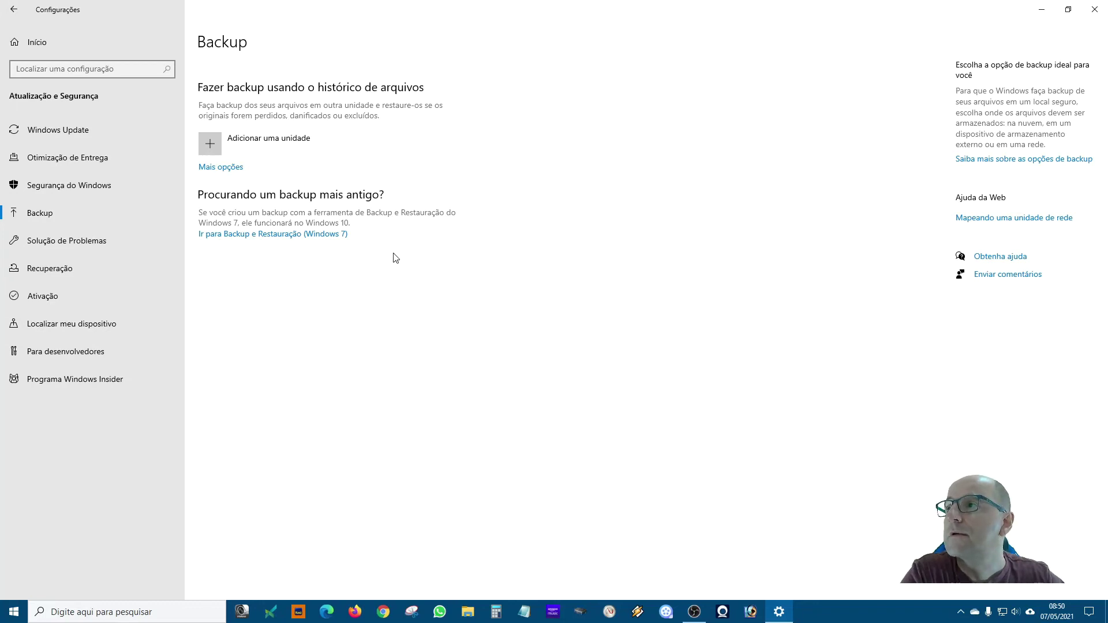
pyautogui.click(87, 247)
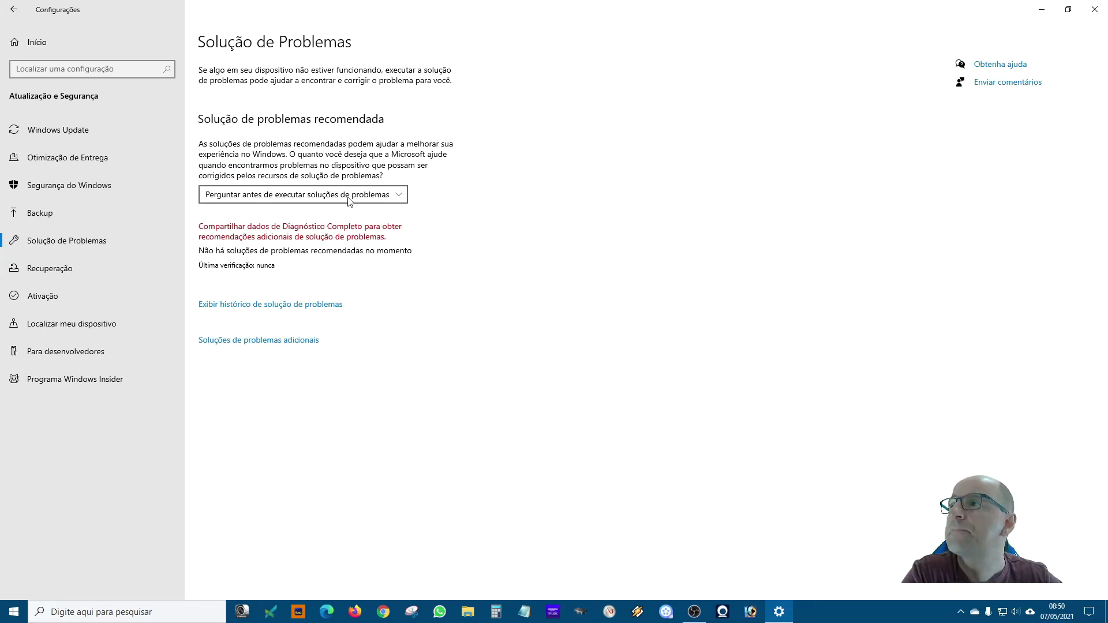
# Review the Recuperação options, including the choices for resetting the PC, and cancel the reset without choosing one
pyautogui.click(47, 280)
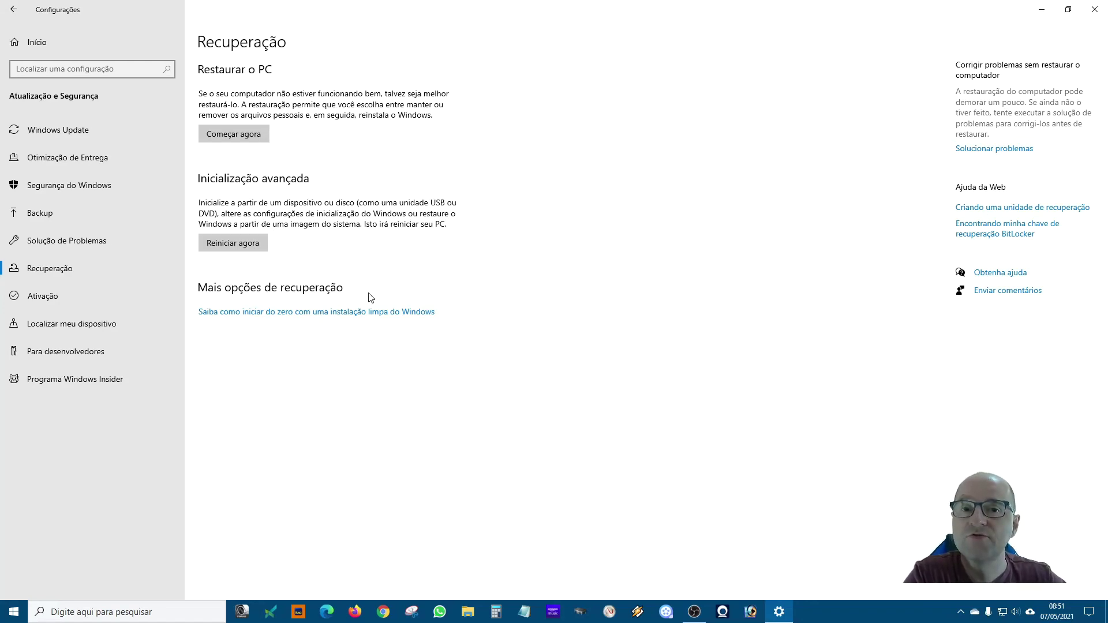
pyautogui.click(231, 136)
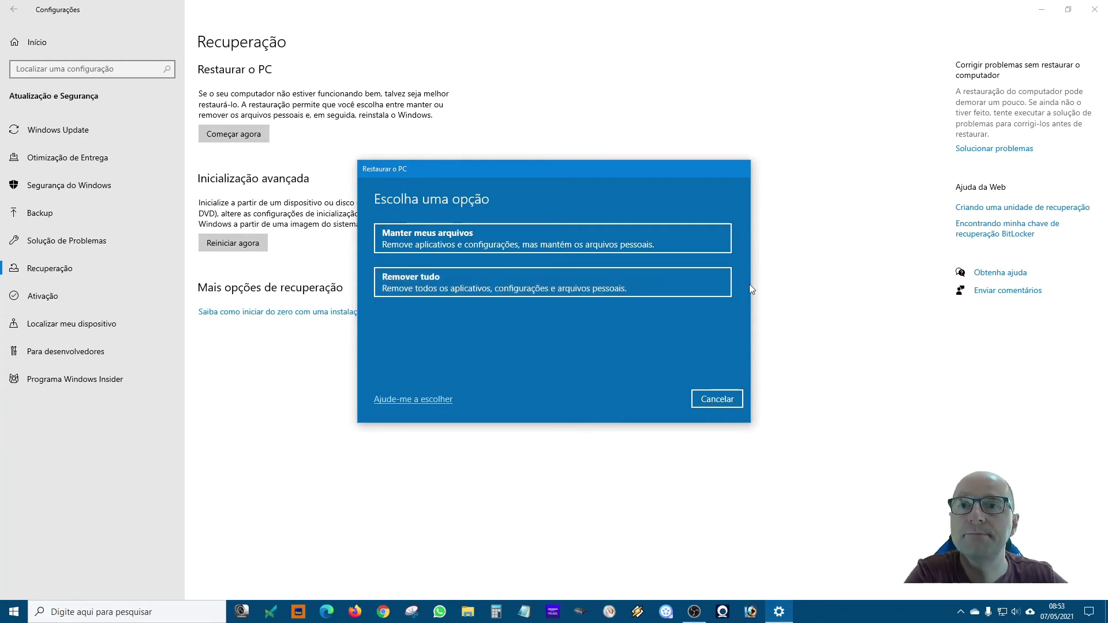
pyautogui.click(719, 399)
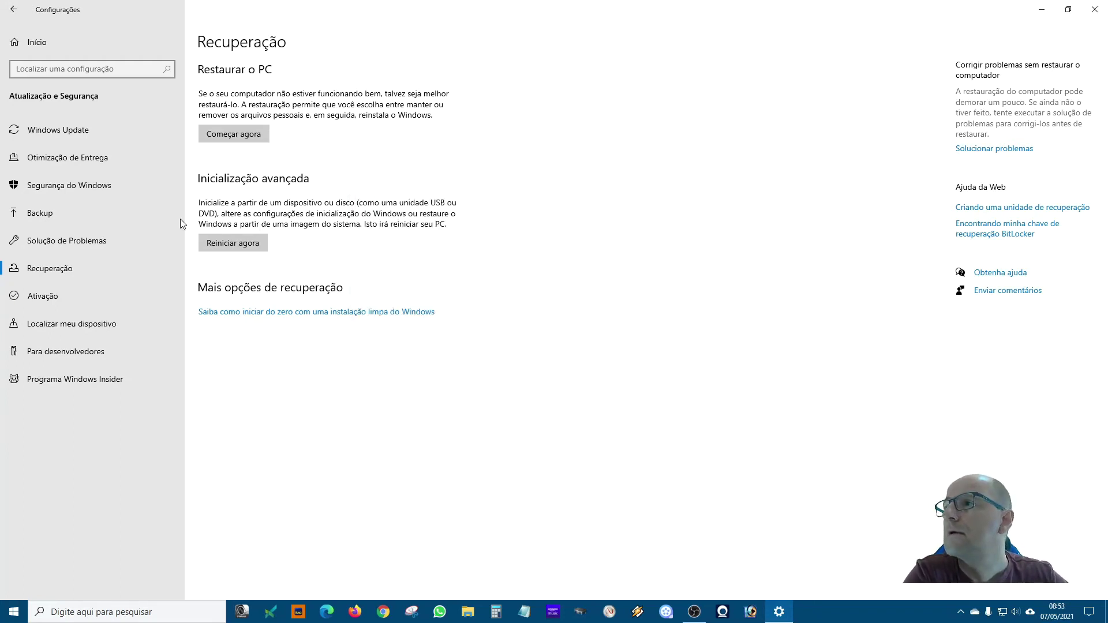
# Review the Windows activation details and the Localizar meu dispositivo setting, leaving the periodic location saving option as it is
pyautogui.click(62, 300)
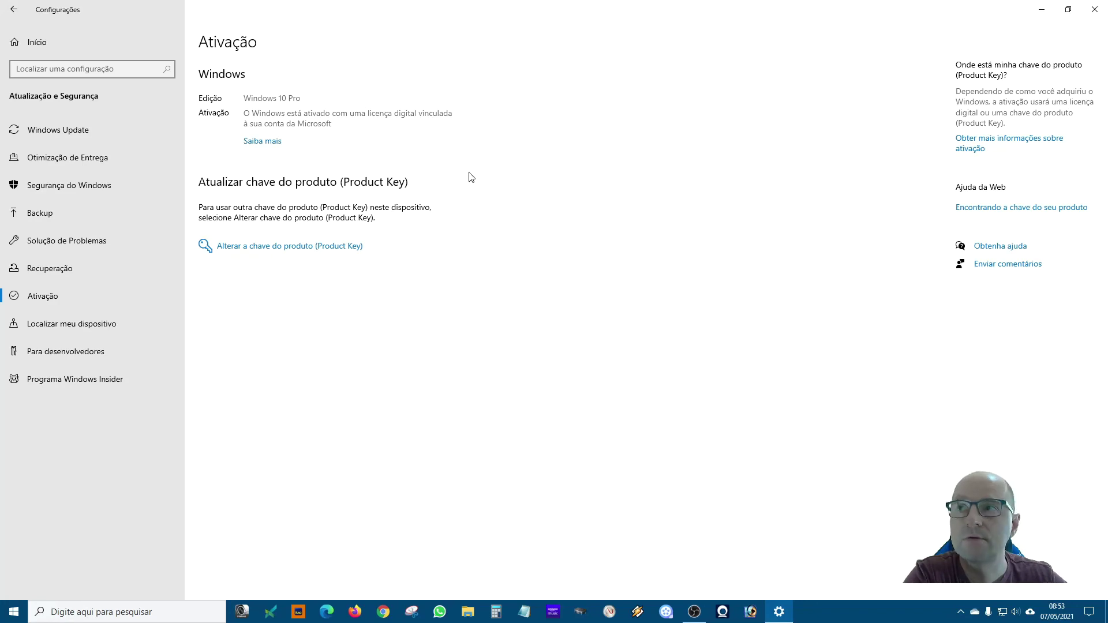
pyautogui.click(65, 329)
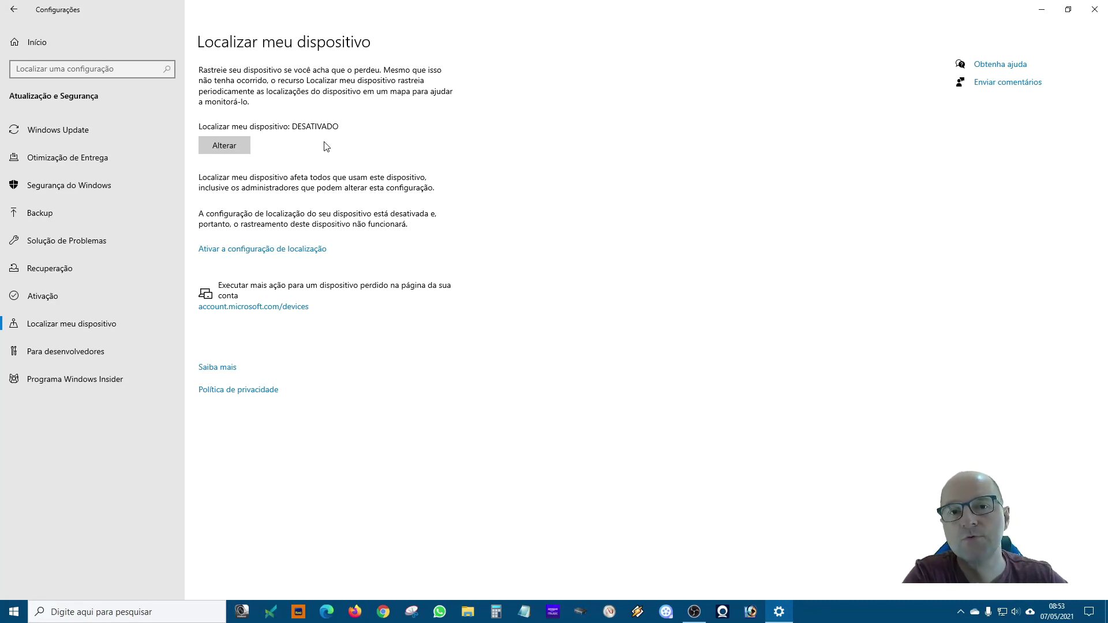
pyautogui.click(225, 145)
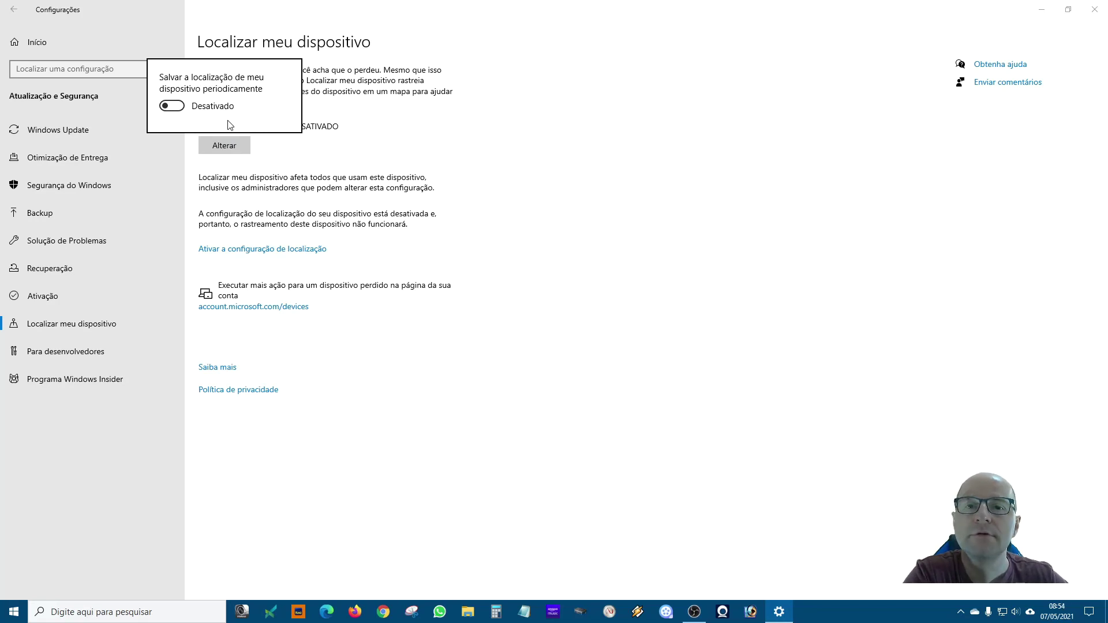
pyautogui.click(528, 149)
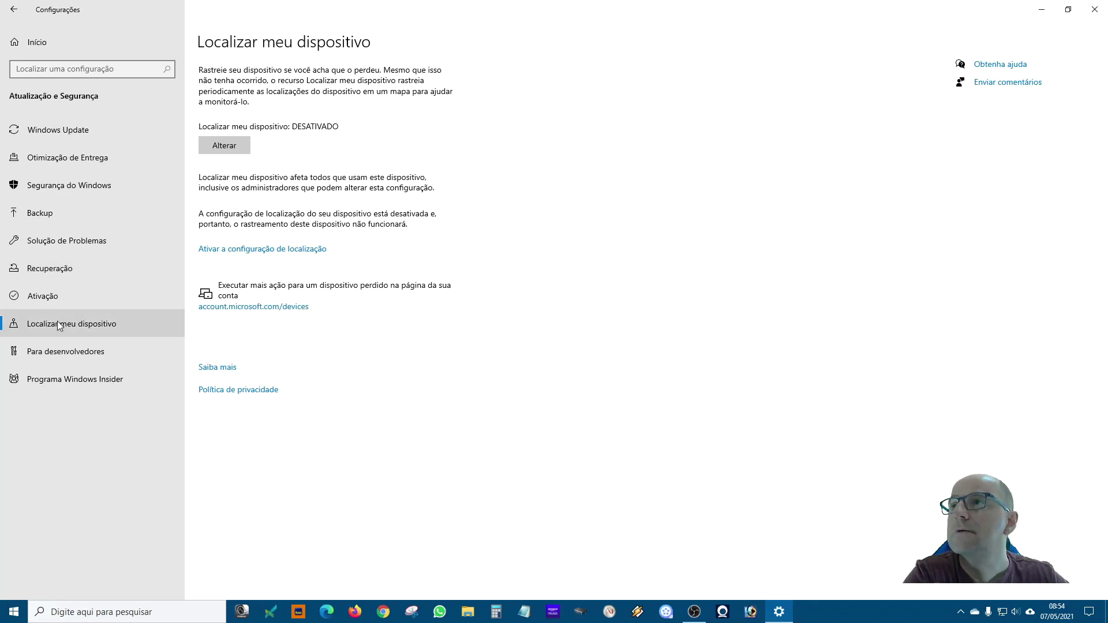
# Examine the Para desenvolvedores settings, from developer mode and file explorer options to remote desktop and PowerShell
pyautogui.click(58, 351)
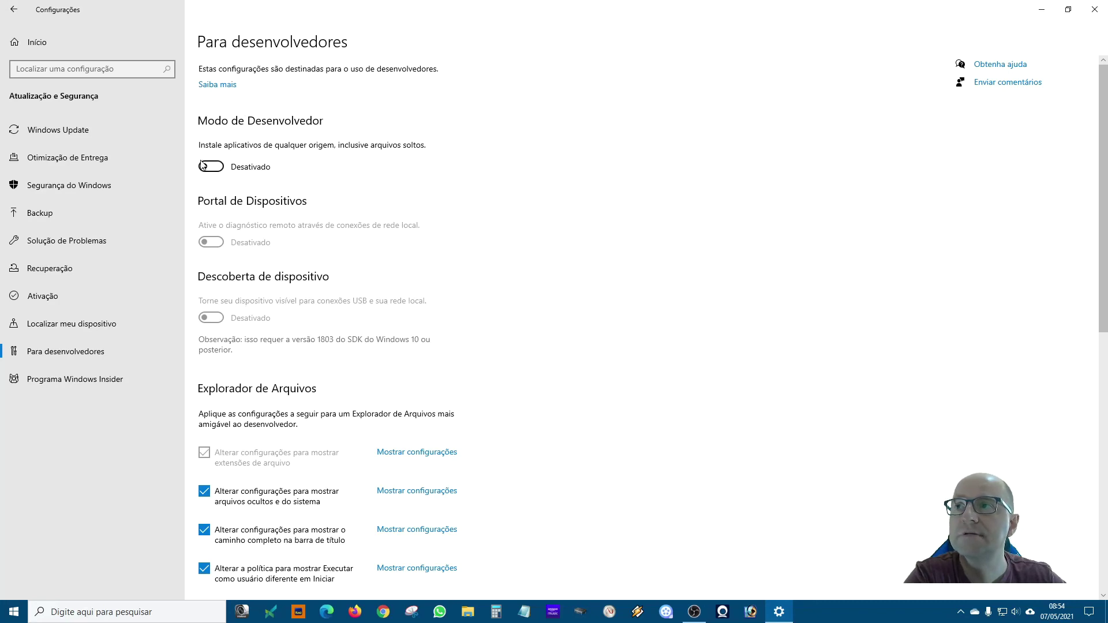
pyautogui.scroll(-7, 439, 398)
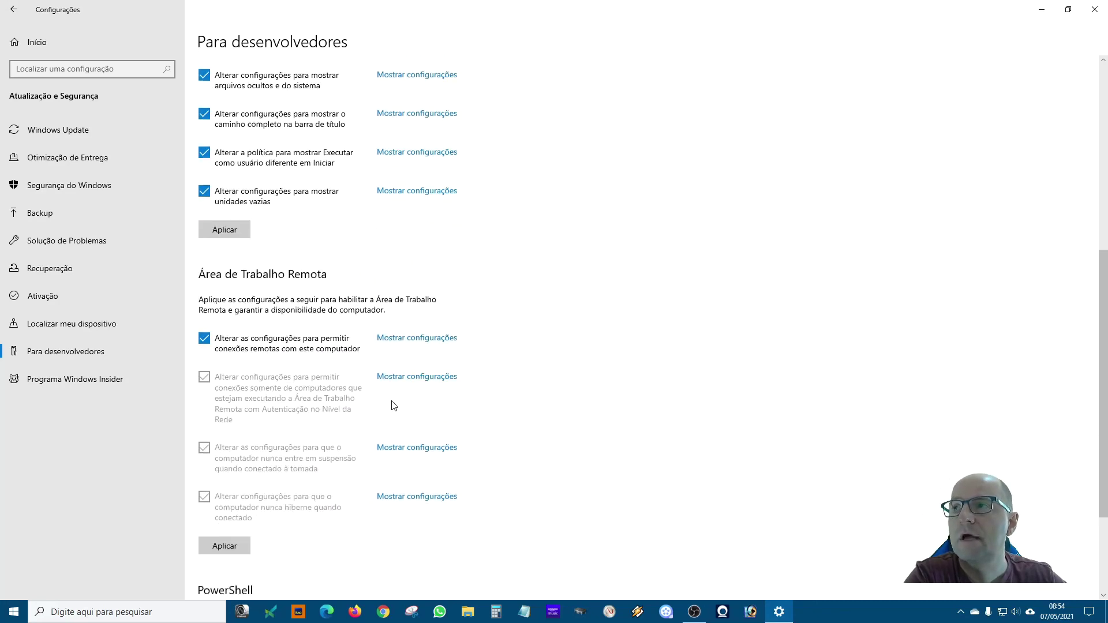
pyautogui.scroll(6, 637, 444)
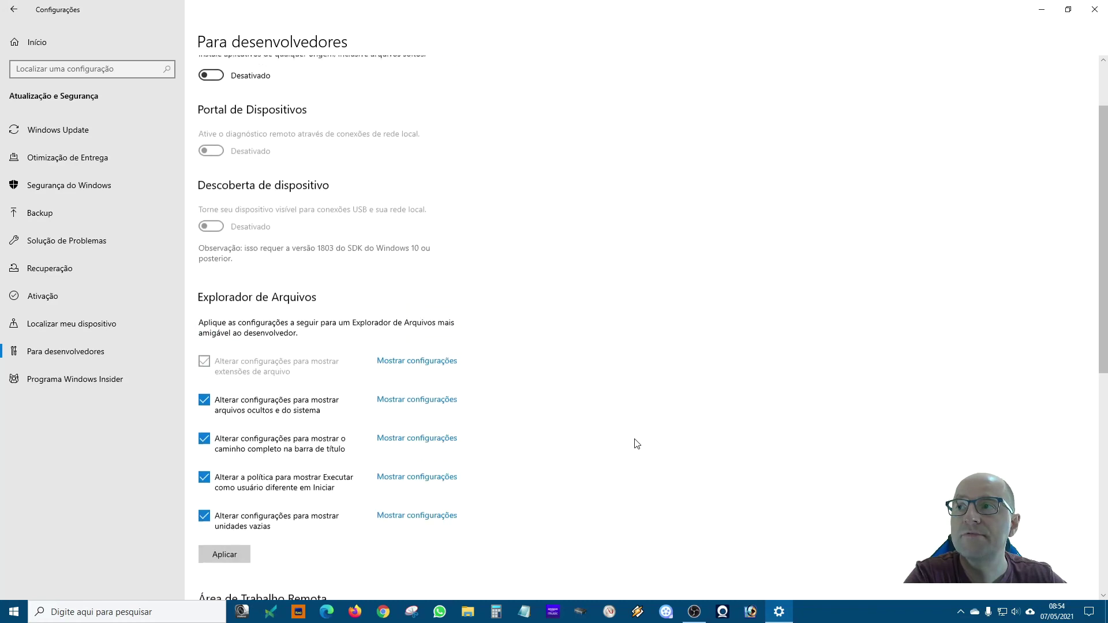
pyautogui.scroll(-6, 535, 368)
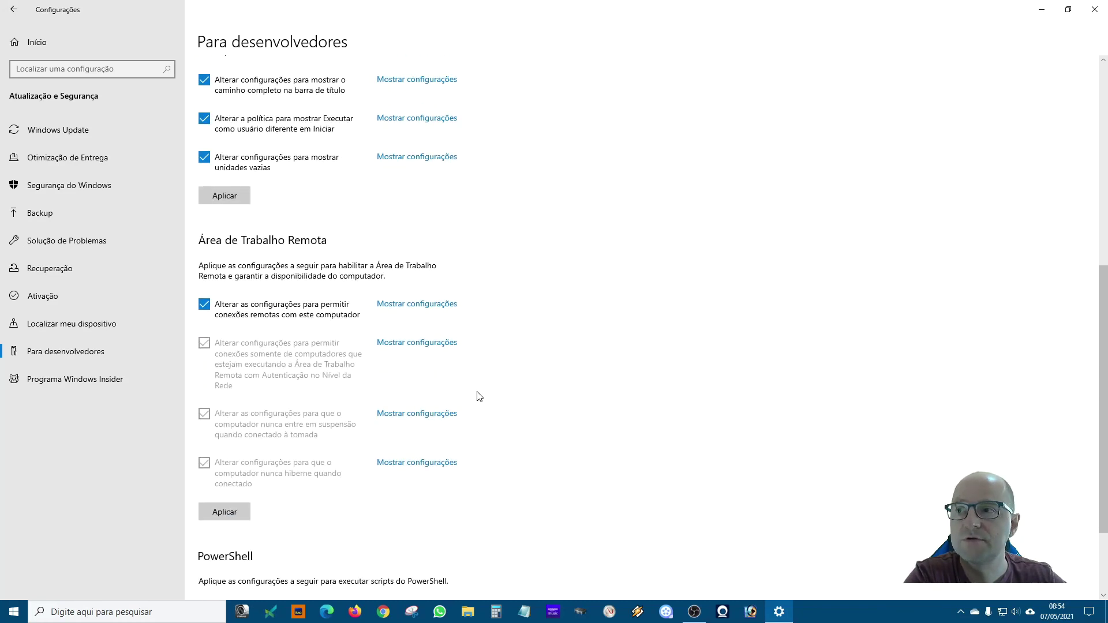
pyautogui.scroll(-2, 476, 396)
pyautogui.click(218, 542)
pyautogui.scroll(10, 223, 225)
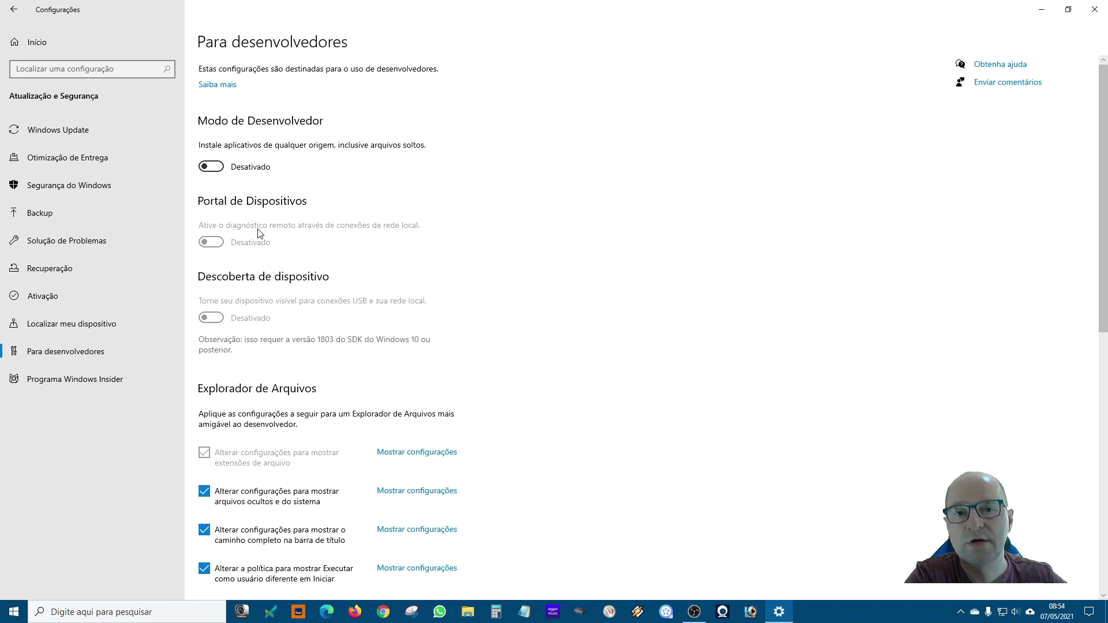
# Review the Programa Windows Insider page and return to Windows Update to check the installation progress
pyautogui.click(66, 386)
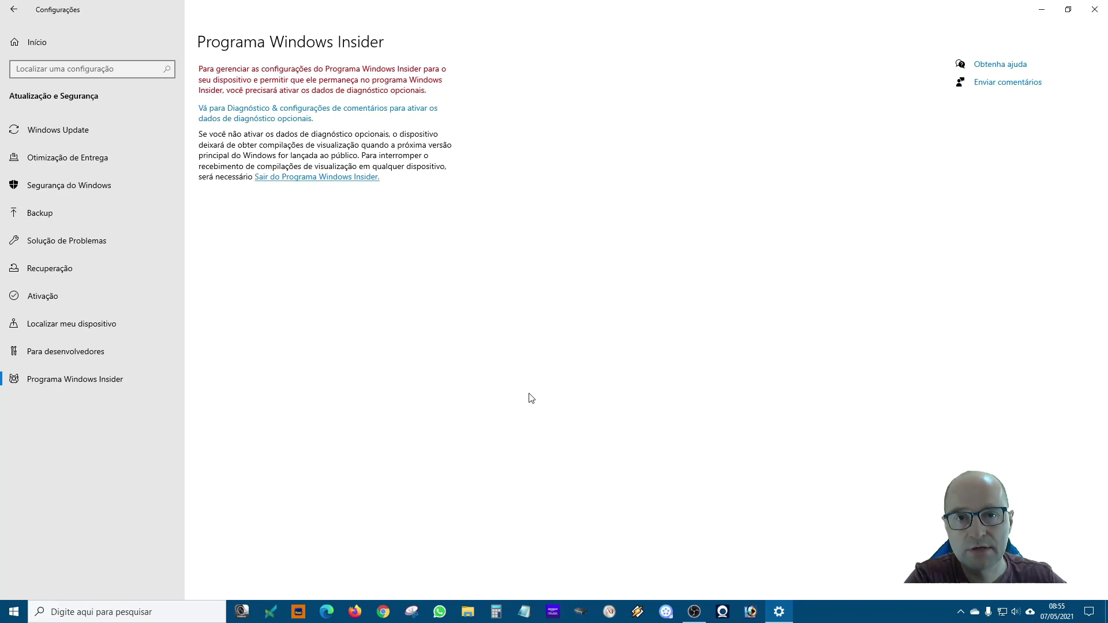
pyautogui.click(75, 137)
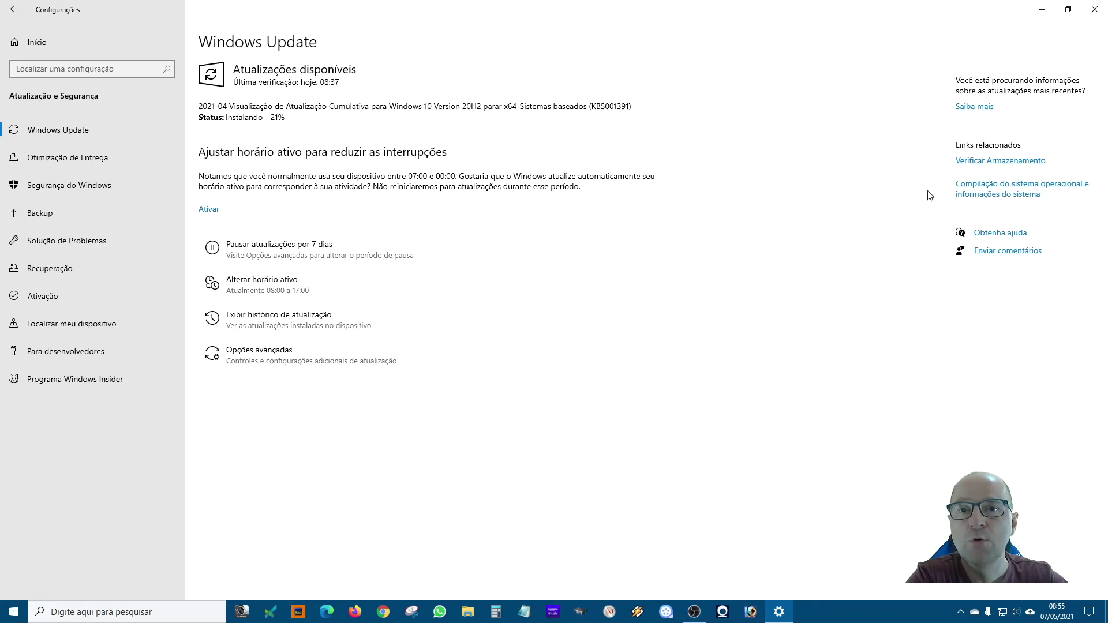
# View the computer's shutdown and restart options and dismiss them without choosing either
pyautogui.click(15, 616)
pyautogui.click(12, 589)
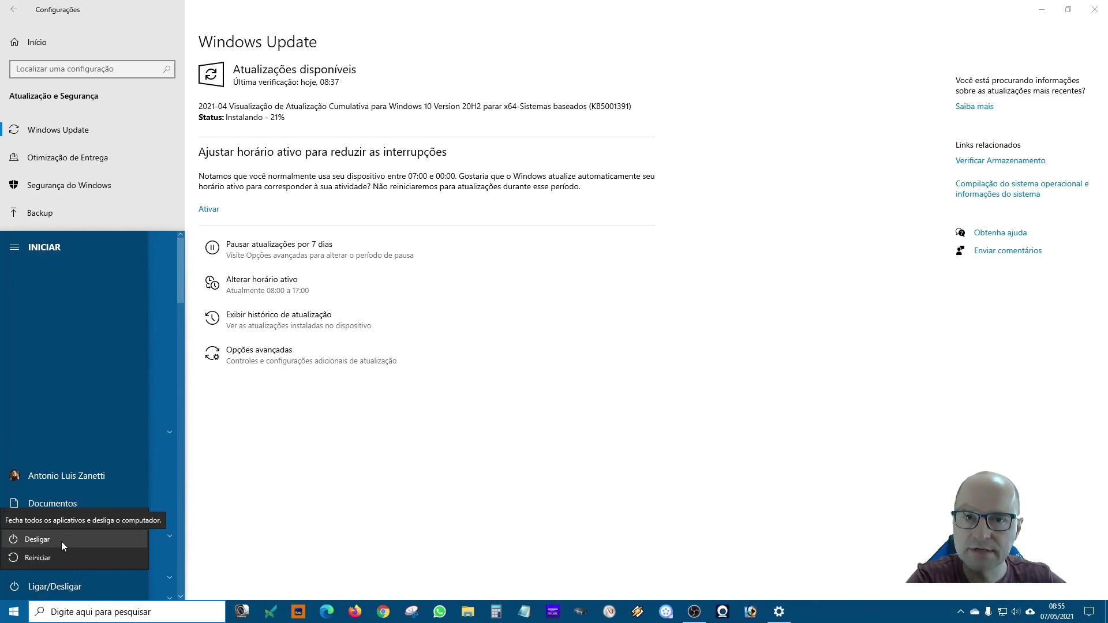
pyautogui.press('Escape')
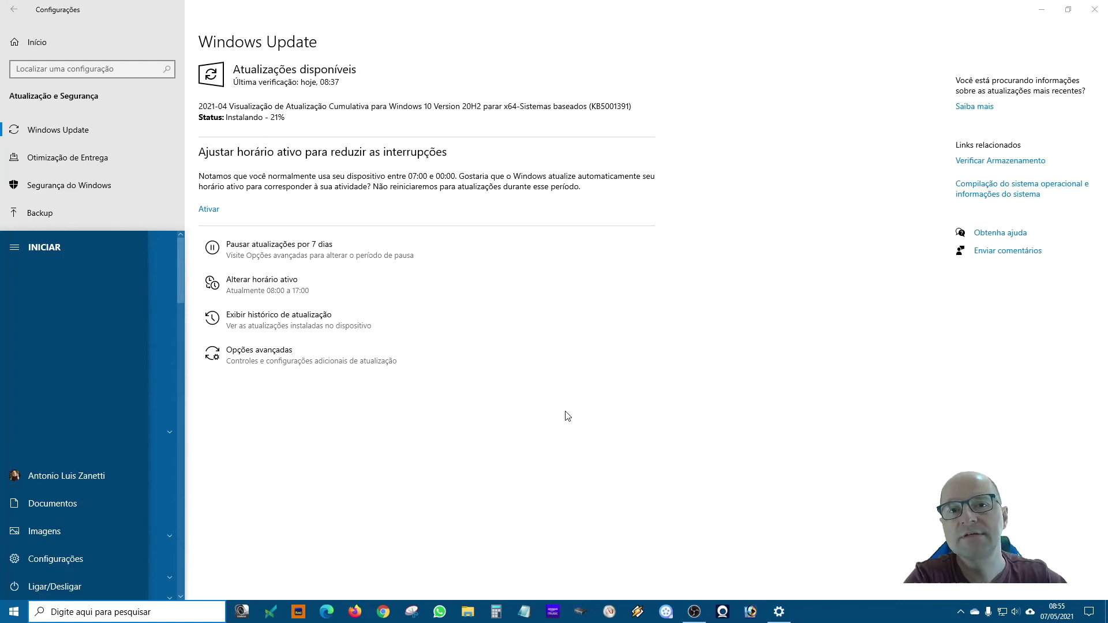
pyautogui.click(801, 425)
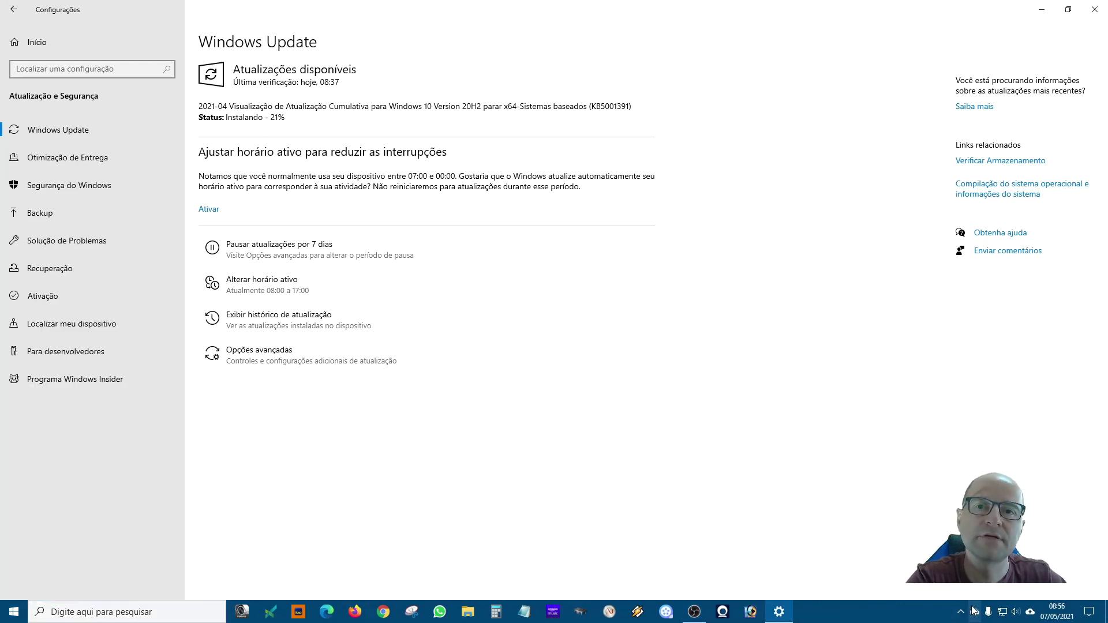